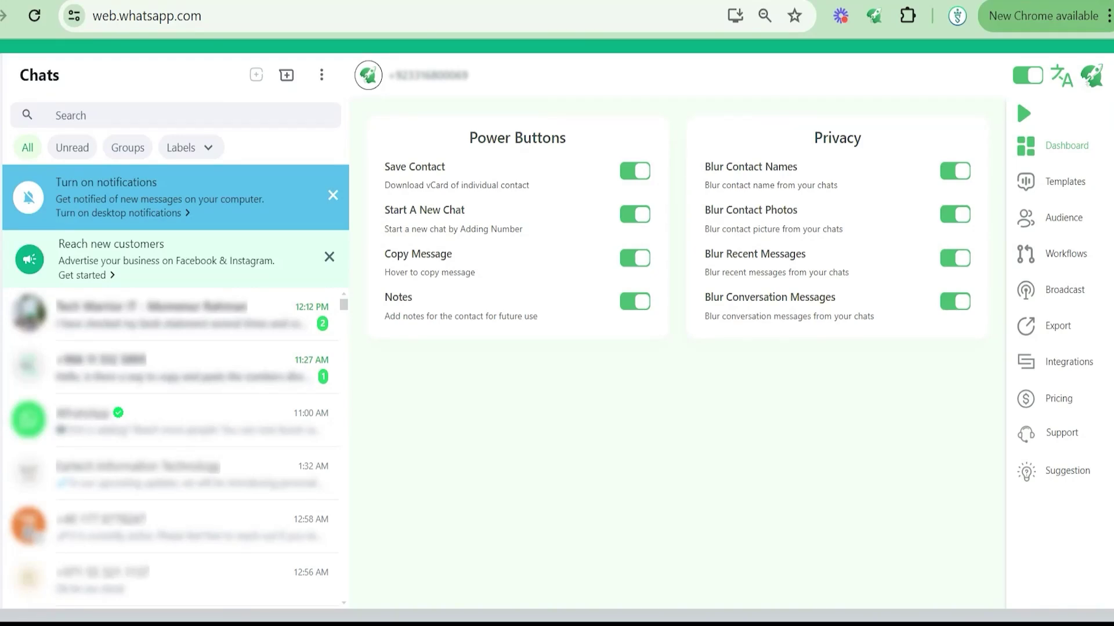
Bring up the Create Audience page for New Audience 2 from the sidebar
left_click(1069, 220)
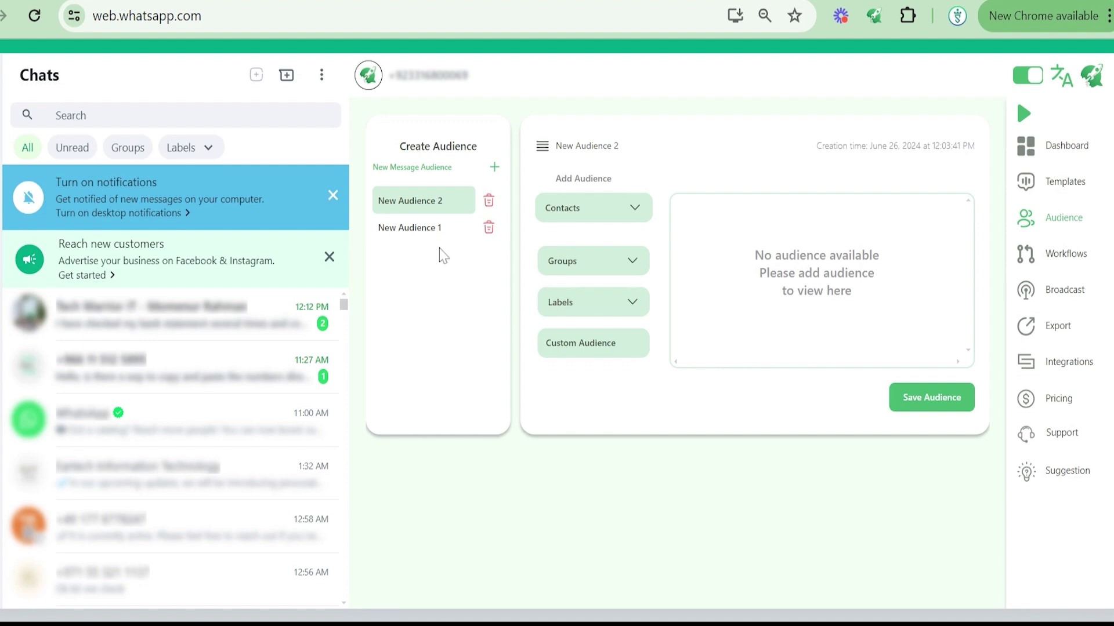
Expand the Contacts categories and the Groups list for New Audience 2
left_click(581, 209)
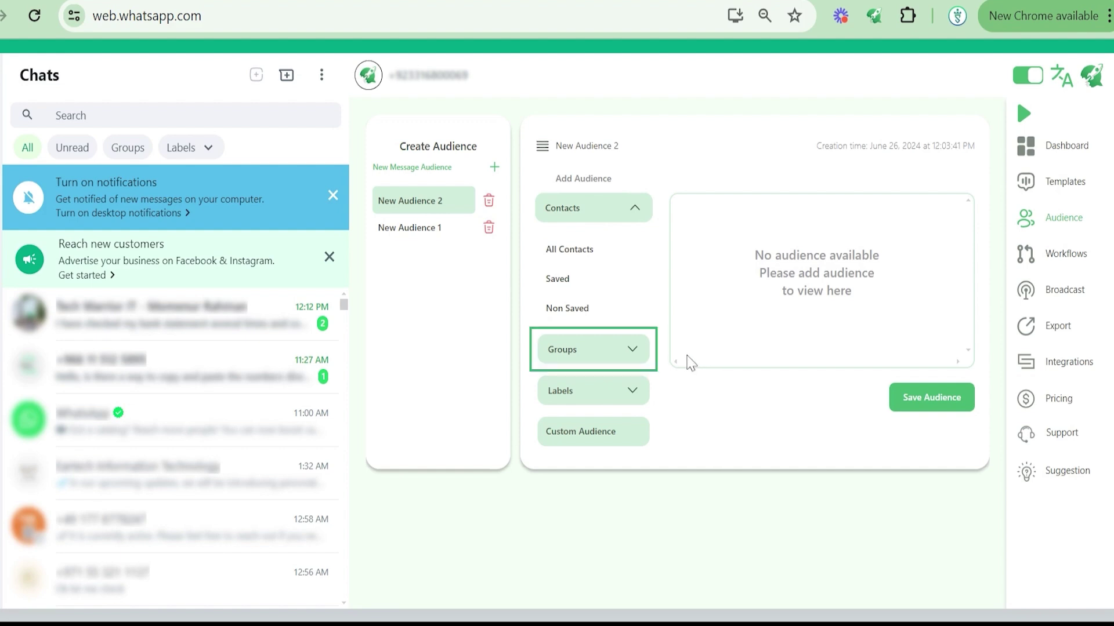
left_click(623, 352)
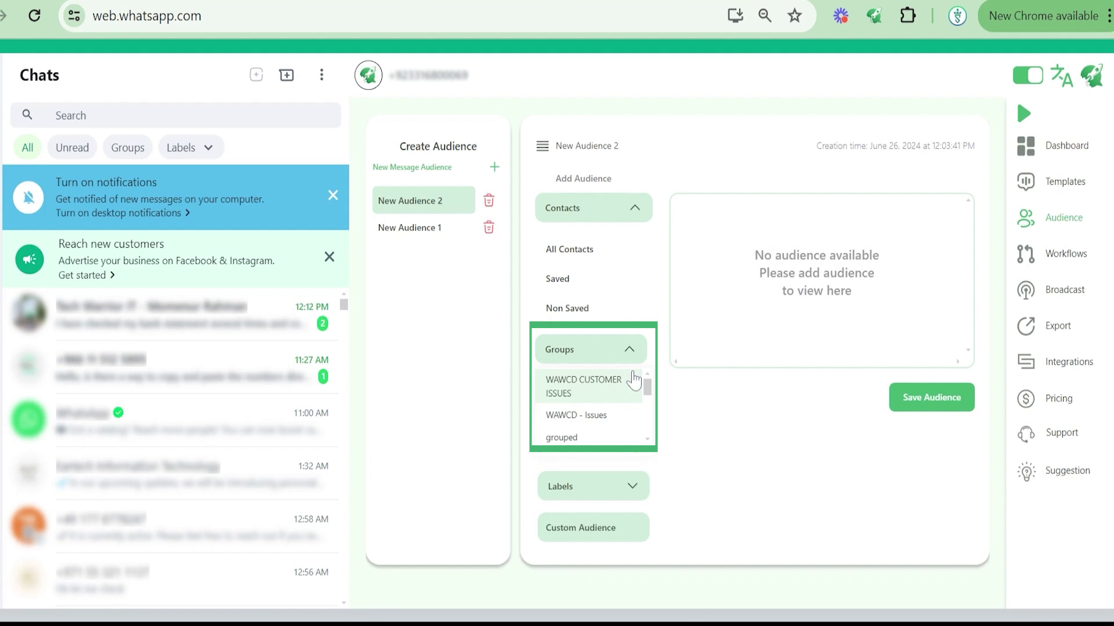
scroll(632, 380, "down", 1)
scroll(633, 380, "down", 1)
scroll(633, 380, "down", 1)
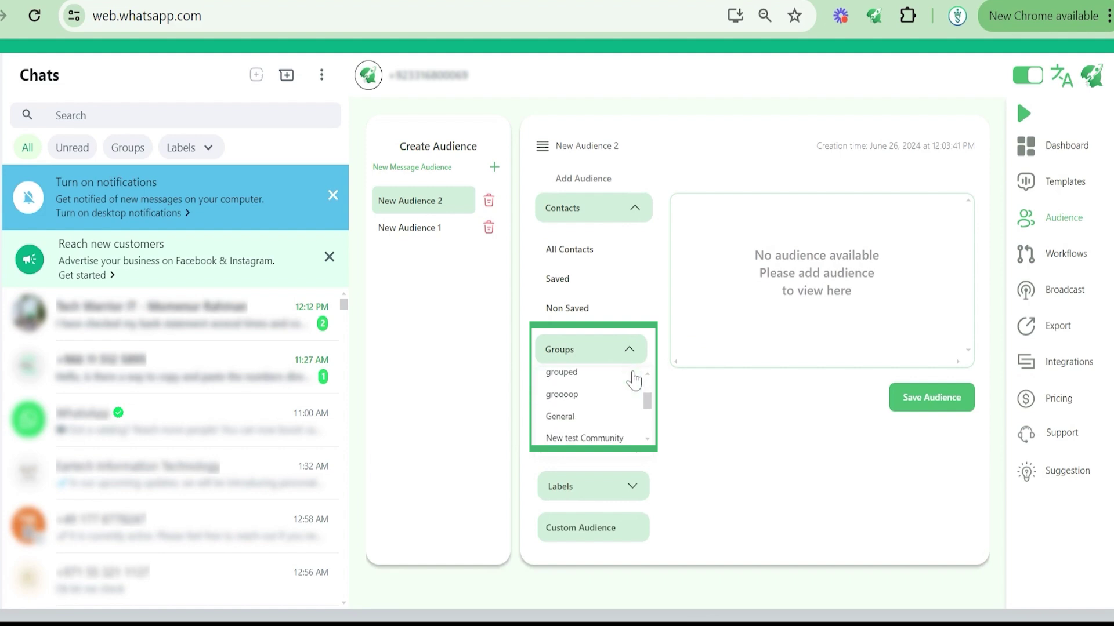
scroll(633, 380, "down", 2)
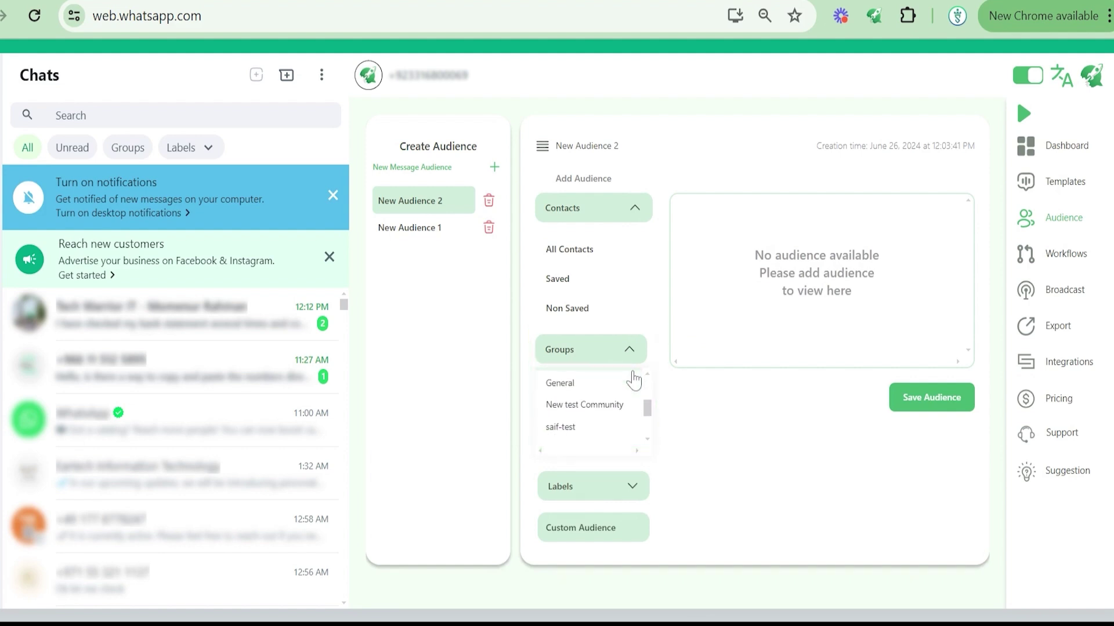
Collapse Groups, browse the Labels list, then collapse it again
left_click(609, 486)
left_click(590, 399)
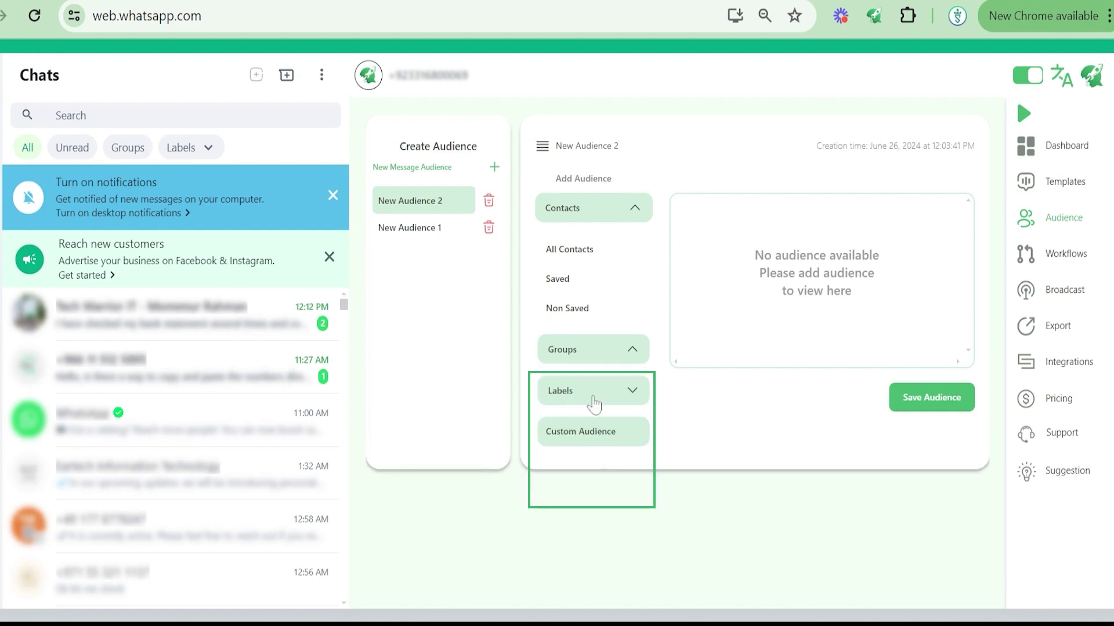
scroll(595, 454, "down", 3)
scroll(596, 454, "down", 1)
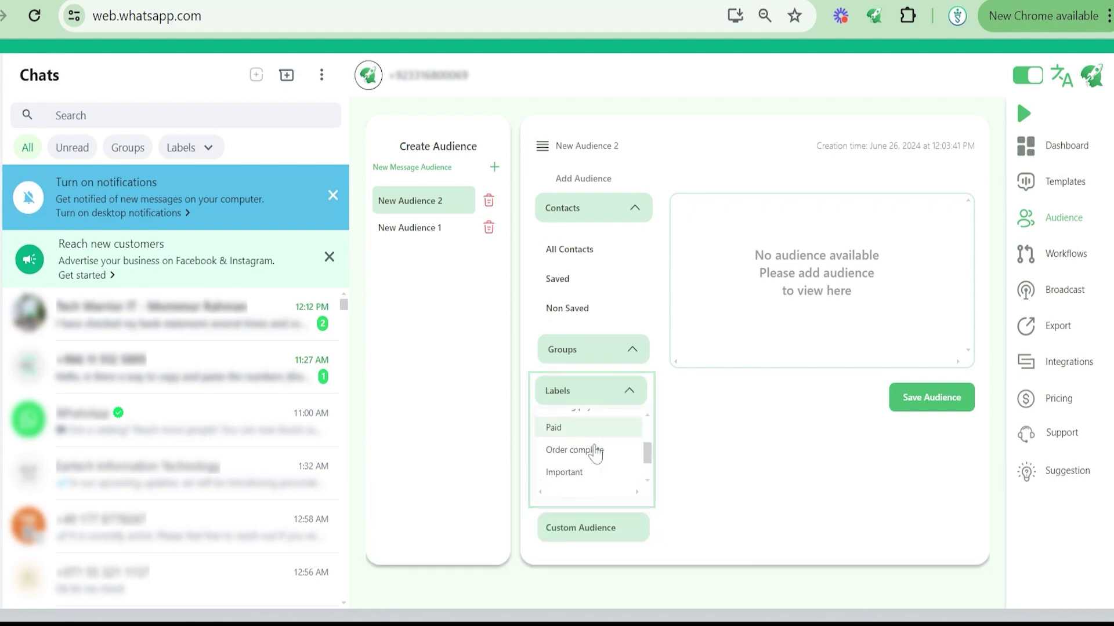
scroll(596, 453, "down", 1)
scroll(595, 453, "down", 1)
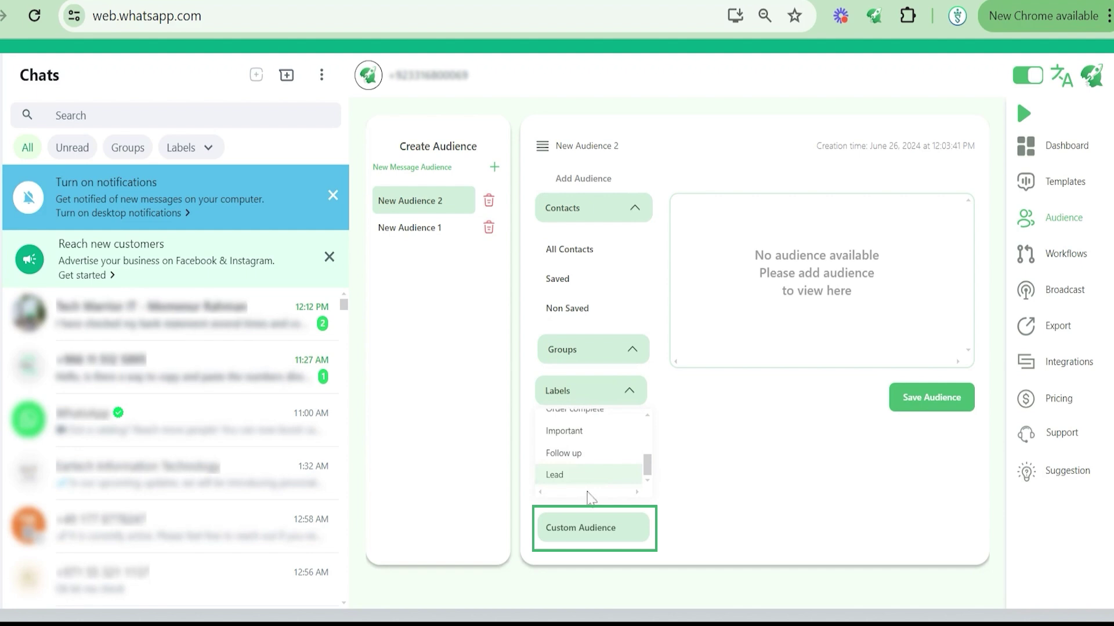
left_click(588, 537)
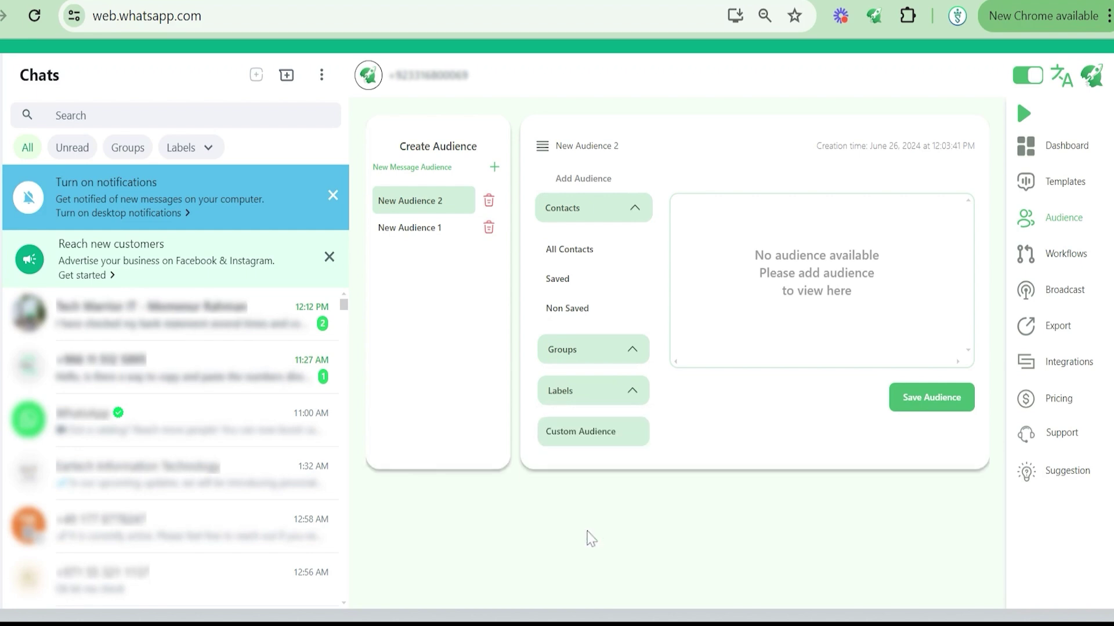
Expand Custom Audience to show the CSV file upload area
left_click(590, 437)
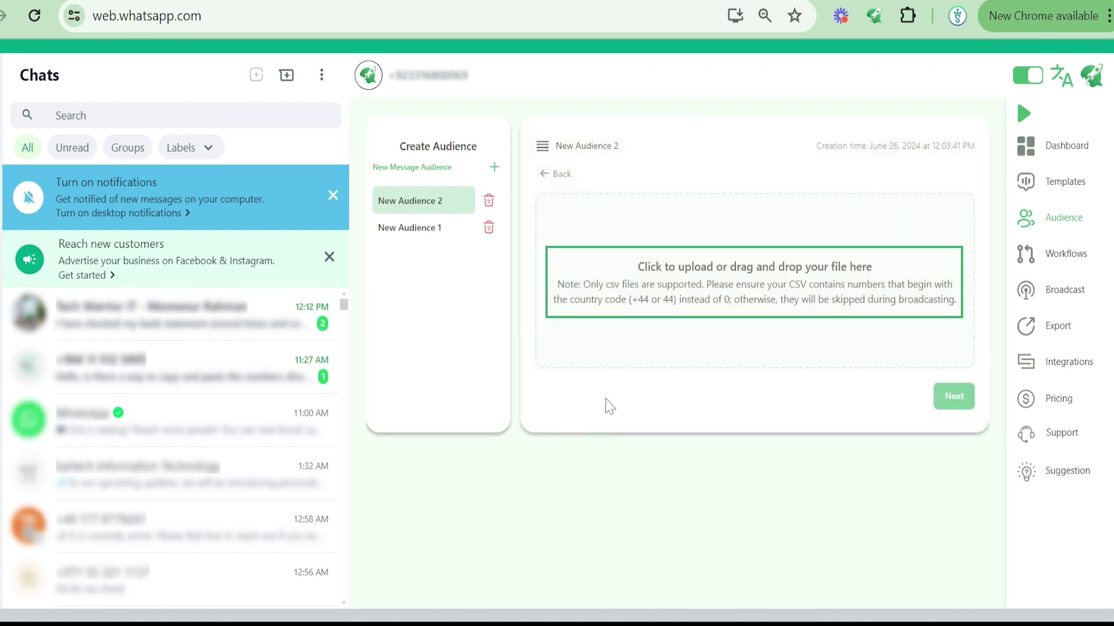